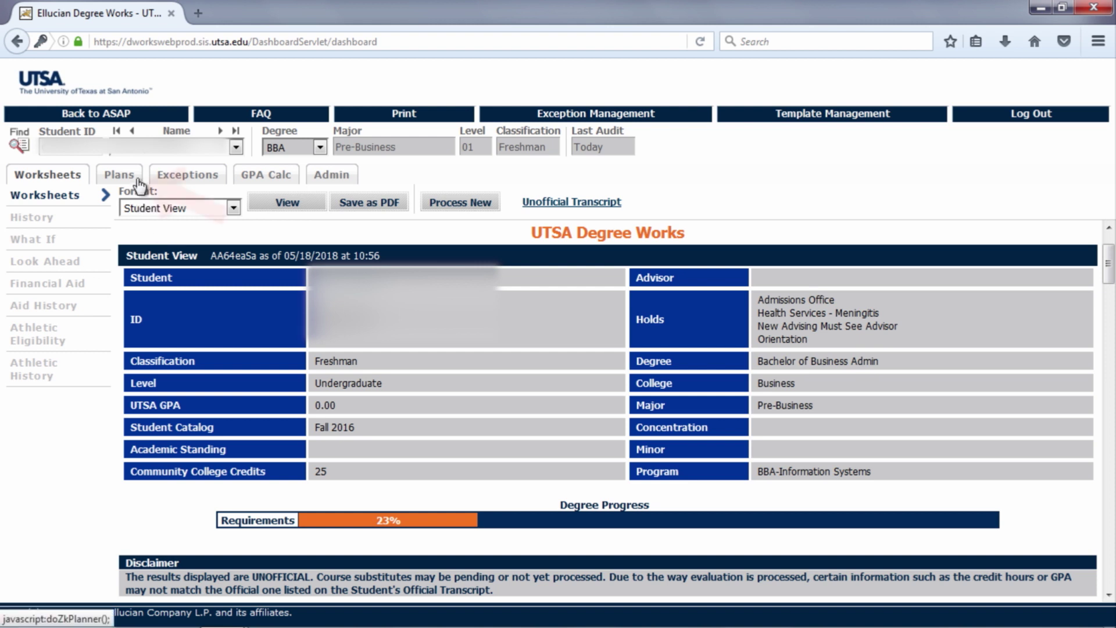
- Open the student's plans, start a New Plan, then dismiss the Create Plan prompt
{"action": "left_click", "coordinate": [138, 186]}
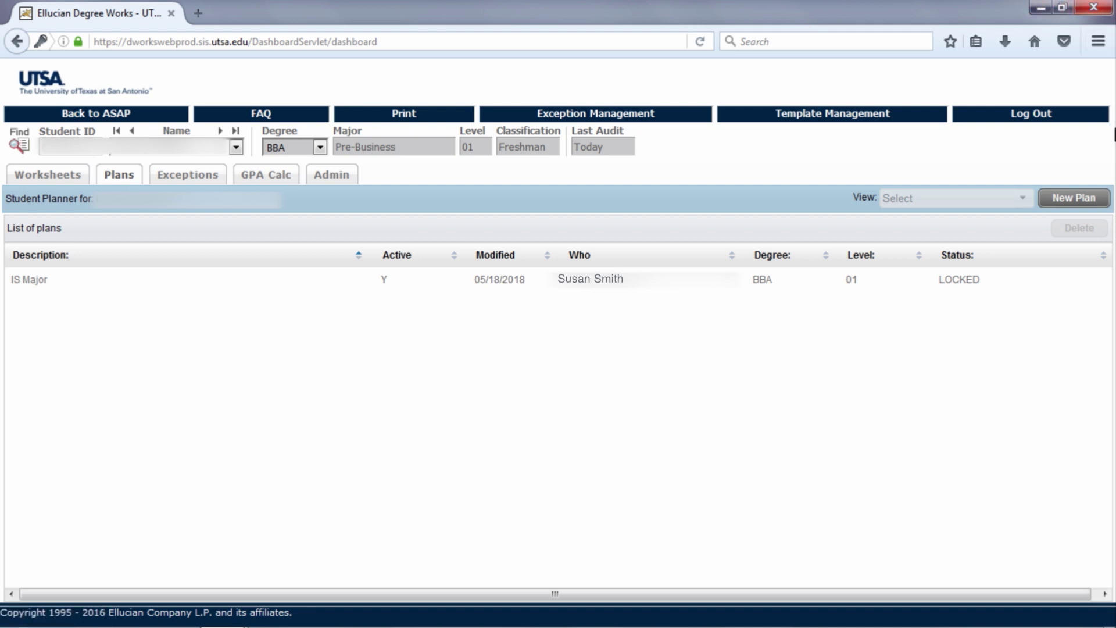
{"action": "left_click", "coordinate": [1103, 201]}
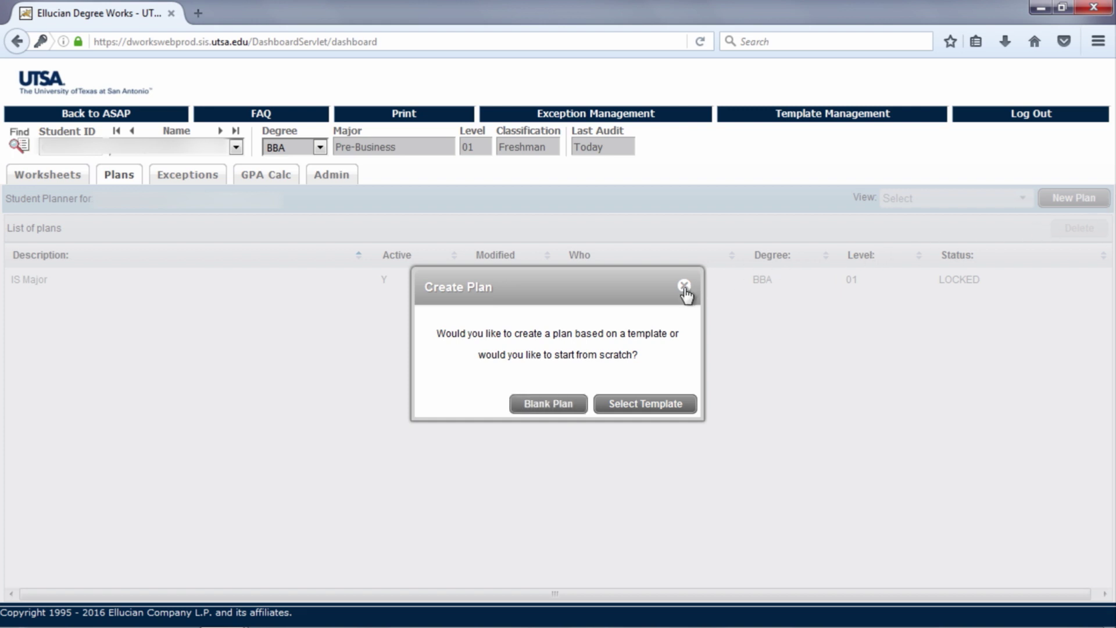
{"action": "left_click", "coordinate": [684, 287]}
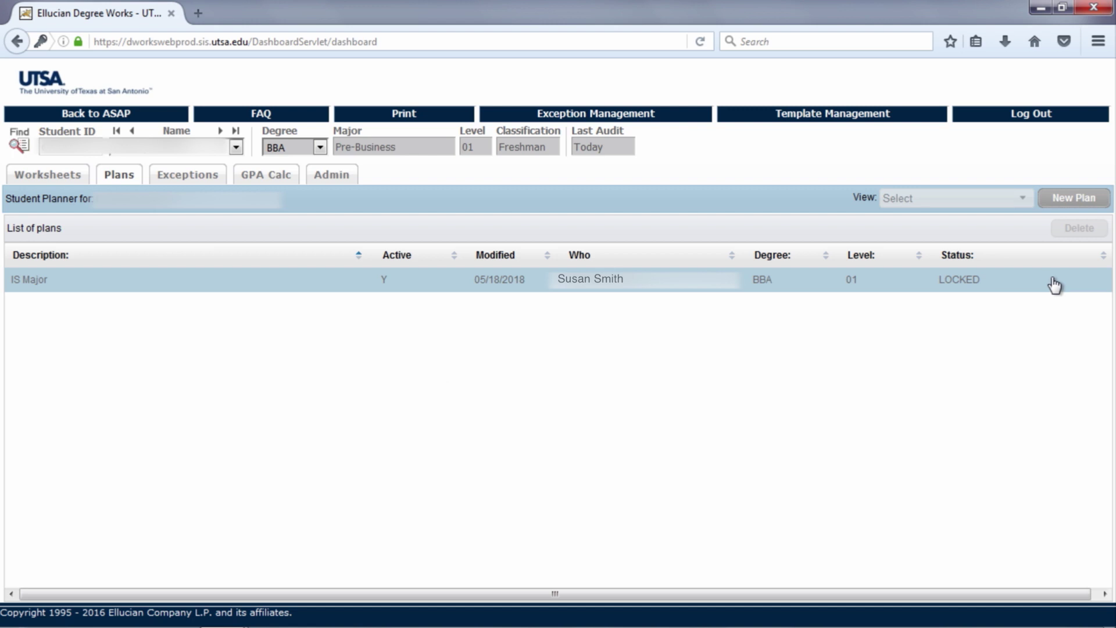
- Select the locked IS Major plan in the plan list
{"action": "left_click", "coordinate": [1055, 284]}
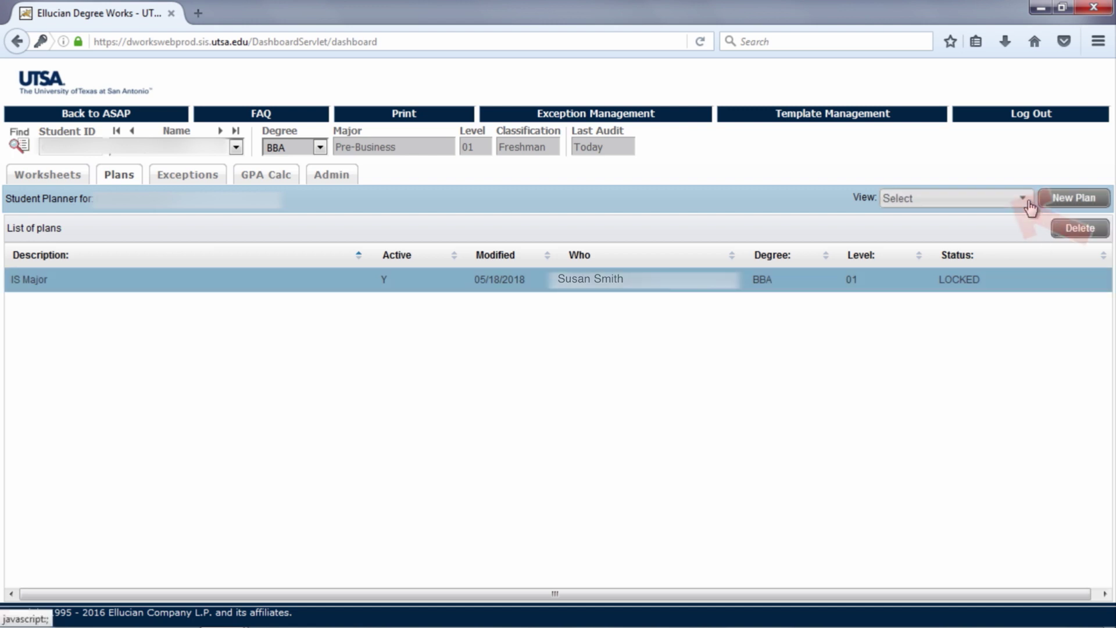
- Open the IS Major plan in Edit mode from the View dropdown
{"action": "left_click", "coordinate": [1027, 203]}
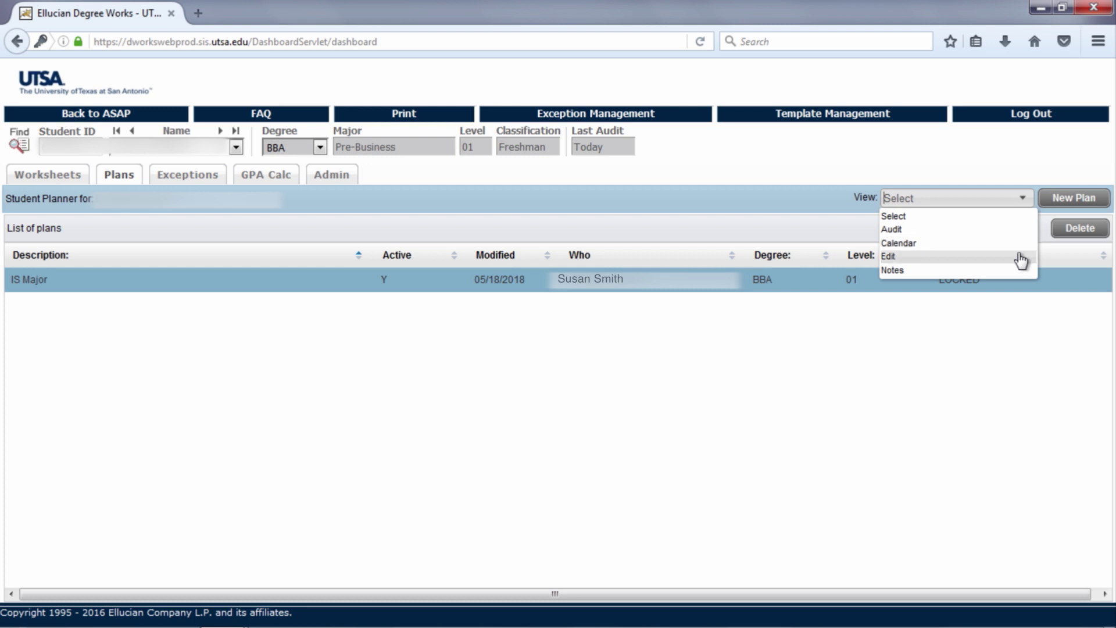
{"action": "left_click", "coordinate": [1021, 260]}
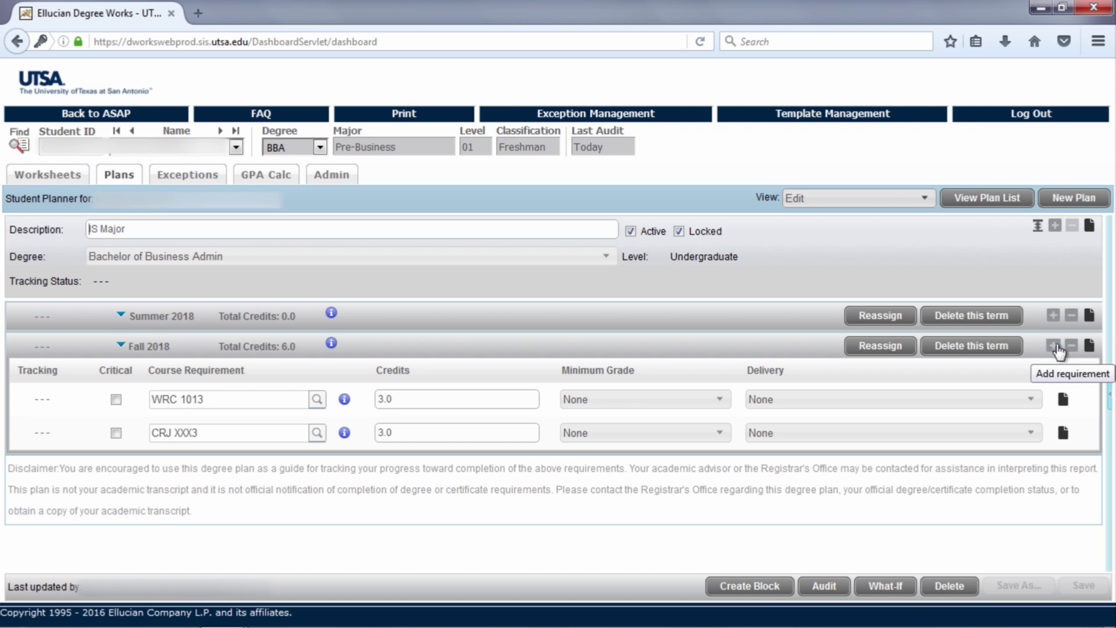
- Add PSY 1013 as a new Fall 2018 course, bringing the term to 9.0 credits
{"action": "left_click", "coordinate": [1054, 345]}
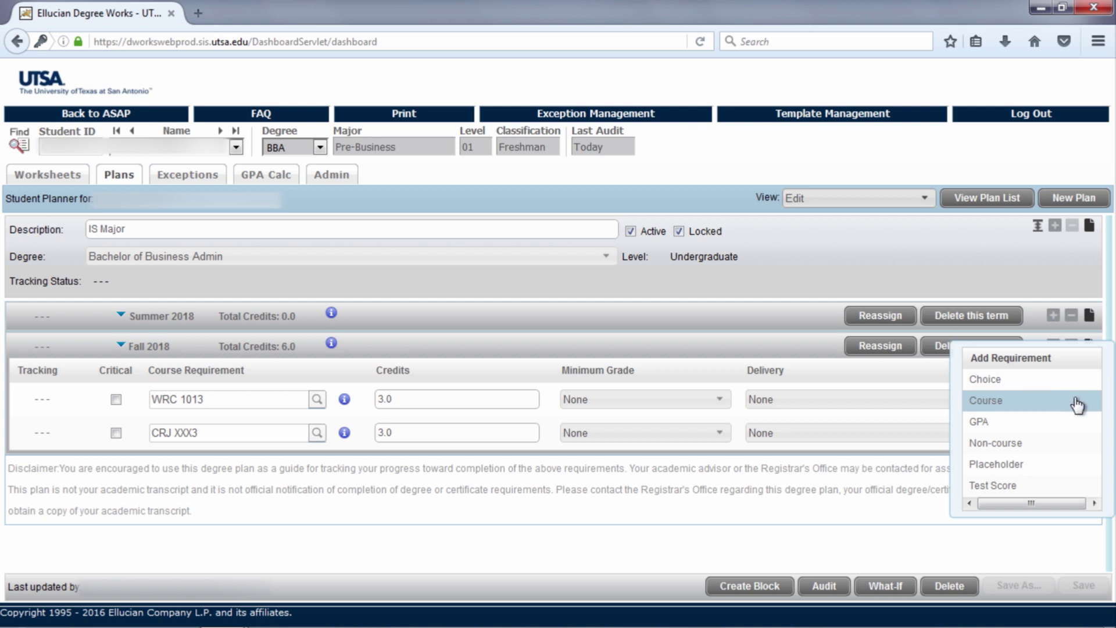
{"action": "left_click", "coordinate": [1069, 401]}
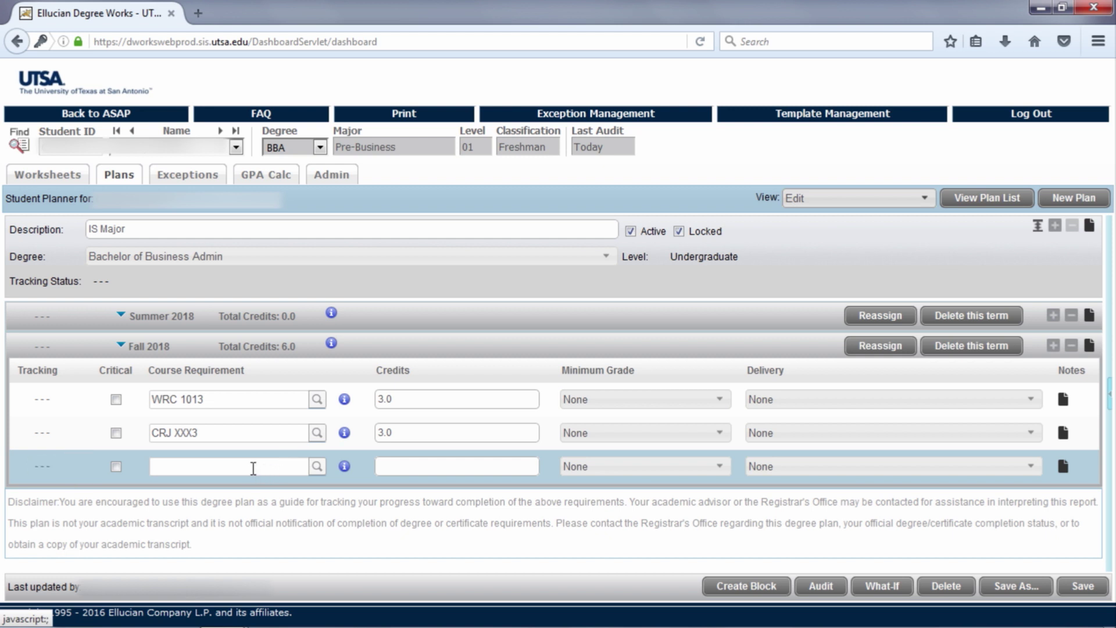
{"action": "left_click", "coordinate": [253, 467]}
{"action": "type", "text": "PSY 1013"}
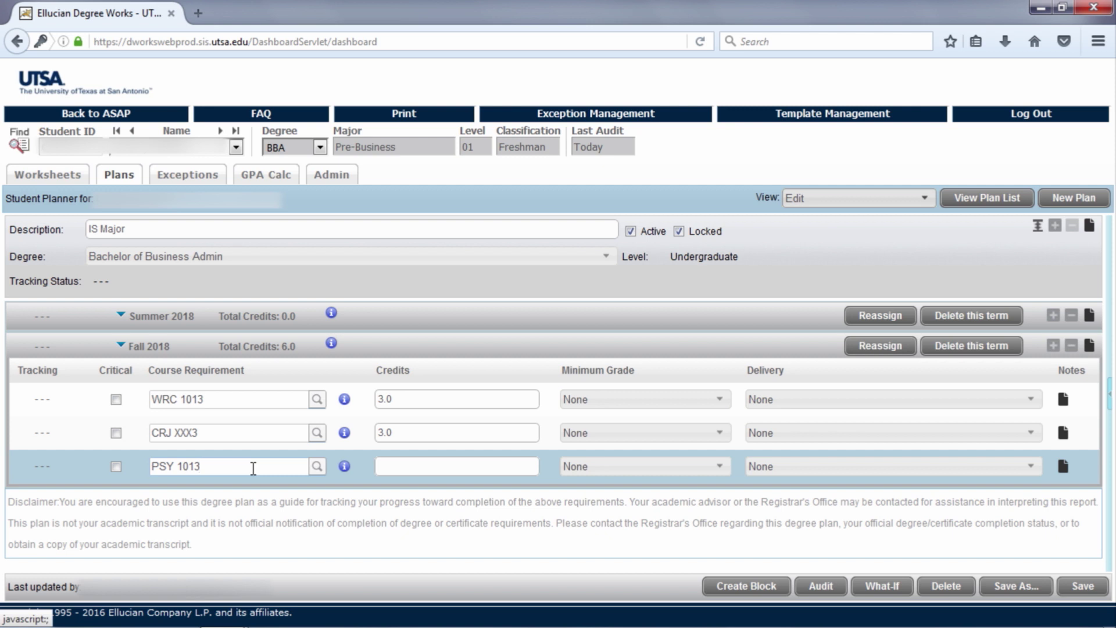
{"action": "key", "text": "Tab"}
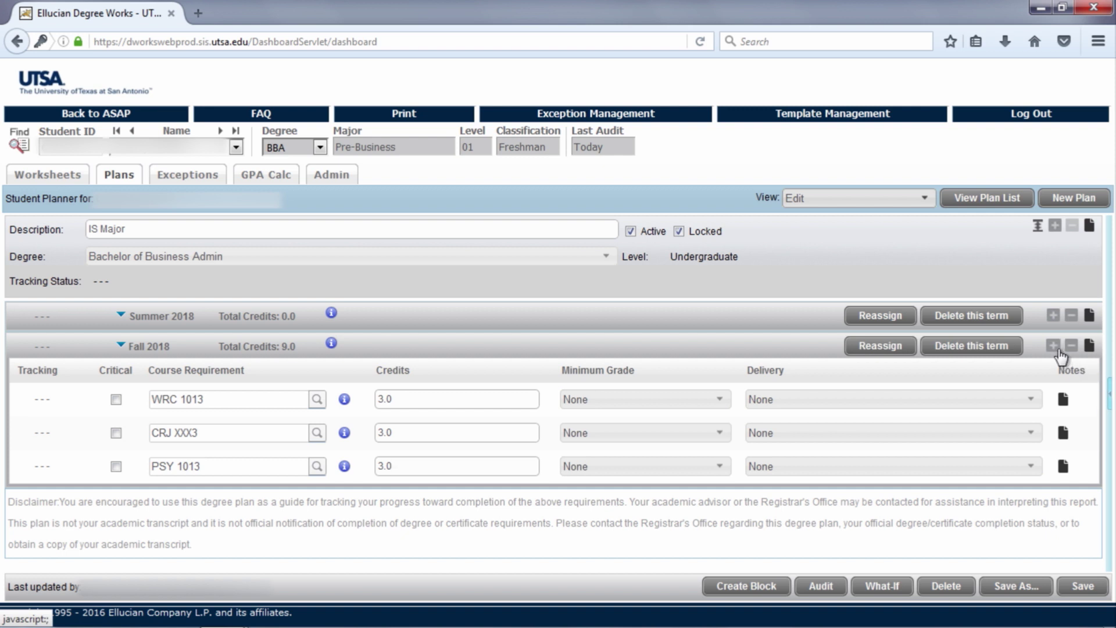
{"action": "left_click", "coordinate": [1055, 347]}
- Search course titles for 'women's stu' and add WS 2013 as another Fall 2018 course
{"action": "left_click", "coordinate": [989, 410]}
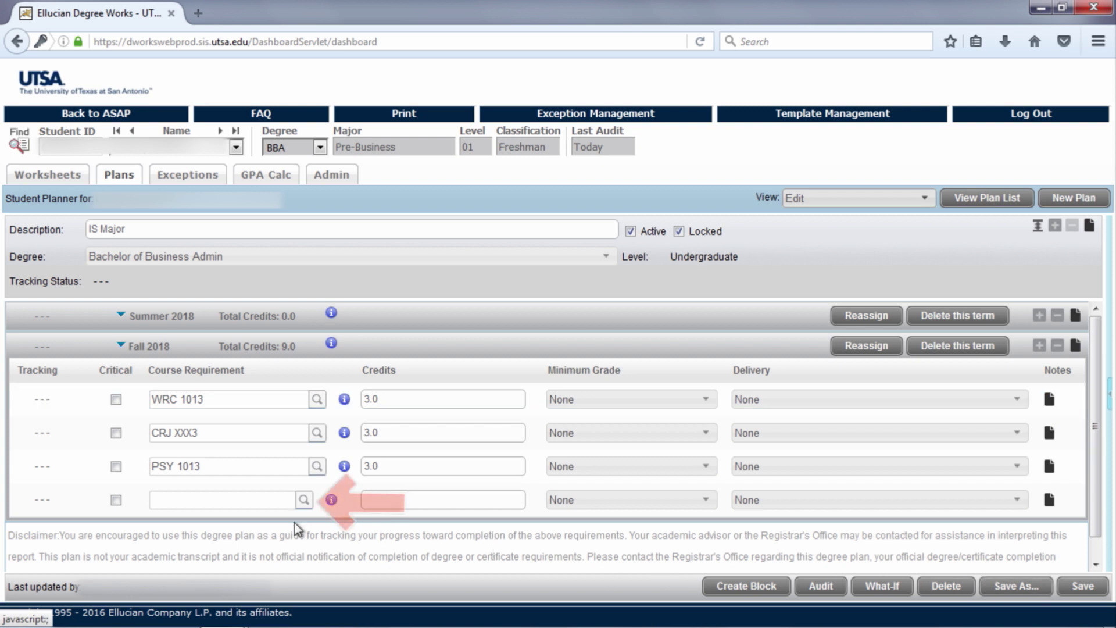
{"action": "left_click", "coordinate": [303, 503]}
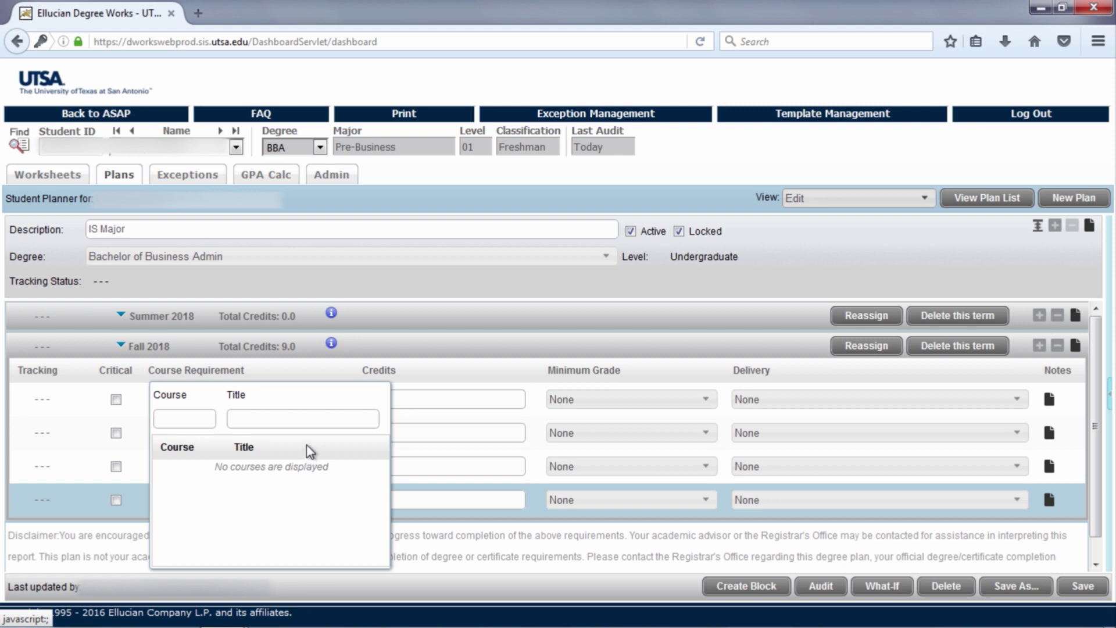
{"action": "left_click", "coordinate": [308, 423]}
{"action": "type", "text": "women's stud"}
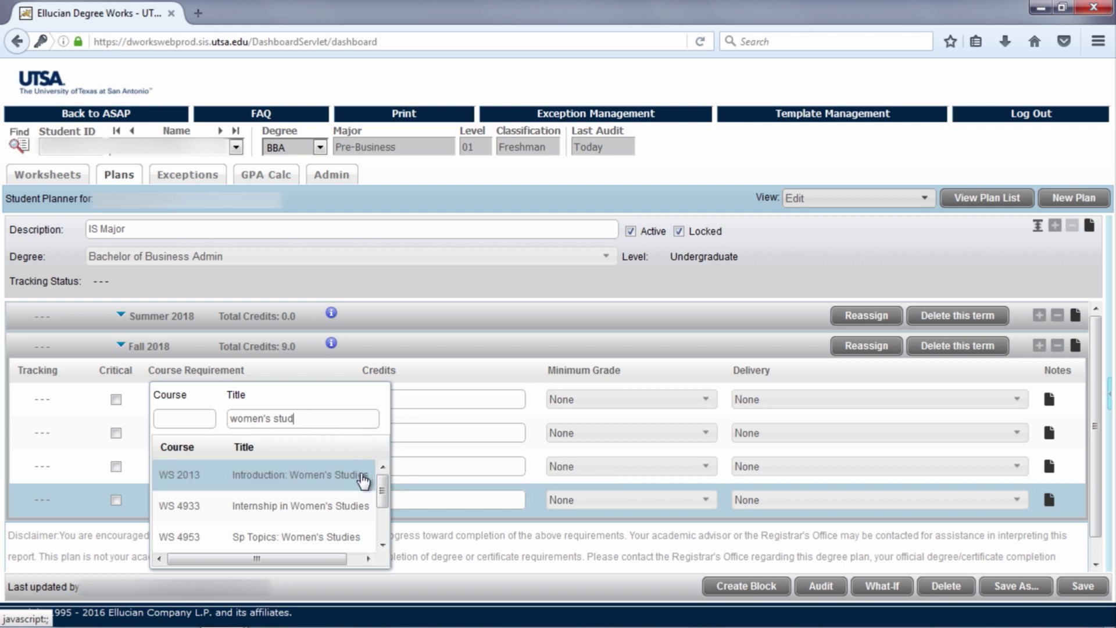
{"action": "left_click", "coordinate": [362, 477]}
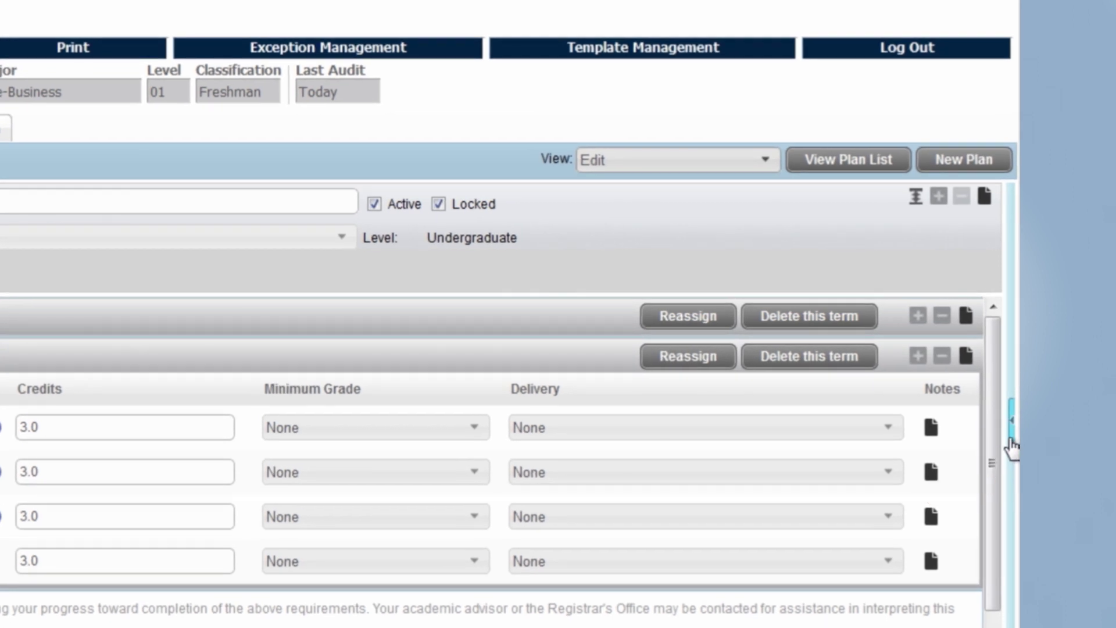
- Drag BIO 1233 from the Still Needed Core Curriculum Requirements into Fall 2018
{"action": "left_click", "coordinate": [1011, 443]}
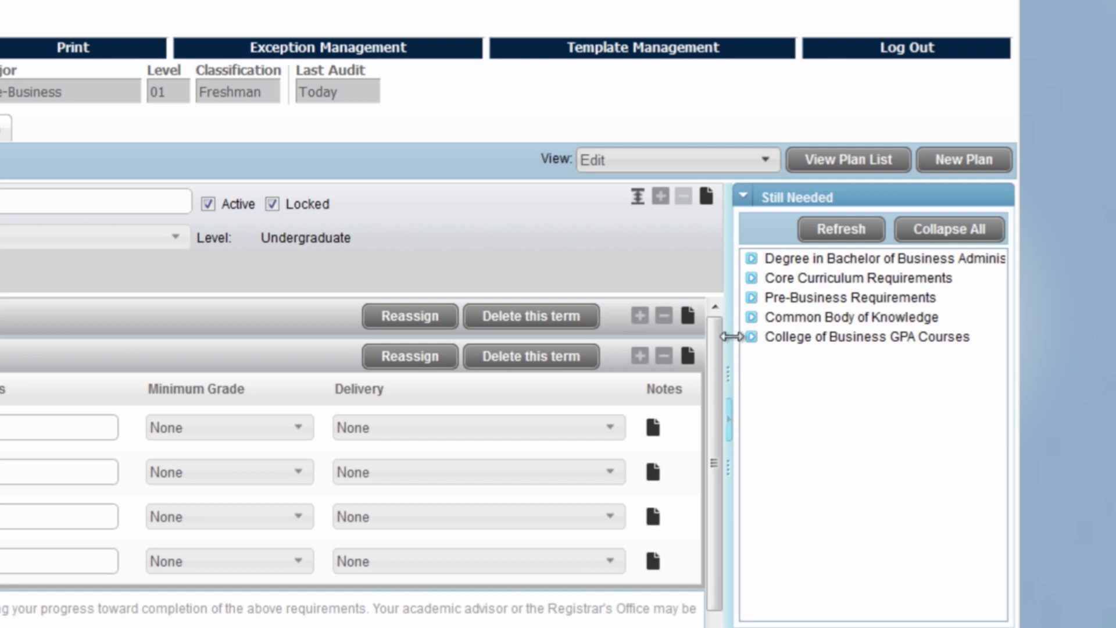
{"action": "left_click", "coordinate": [747, 281]}
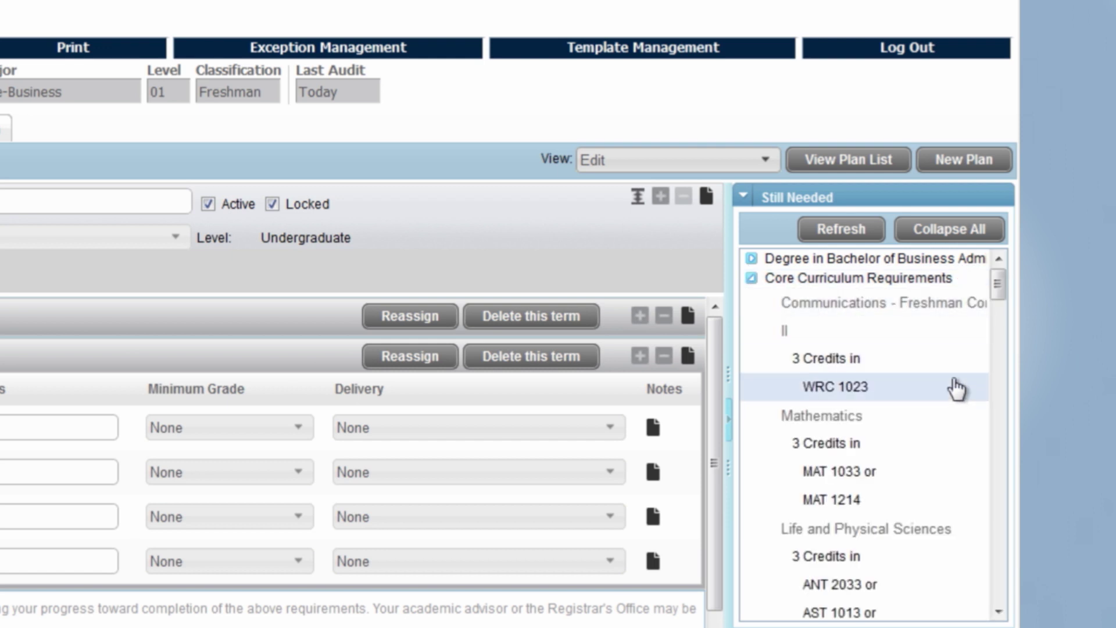
{"action": "scroll", "coordinate": [957, 388], "scroll_direction": "down", "scroll_amount": 3}
{"action": "scroll", "coordinate": [965, 400], "scroll_direction": "down", "scroll_amount": 5}
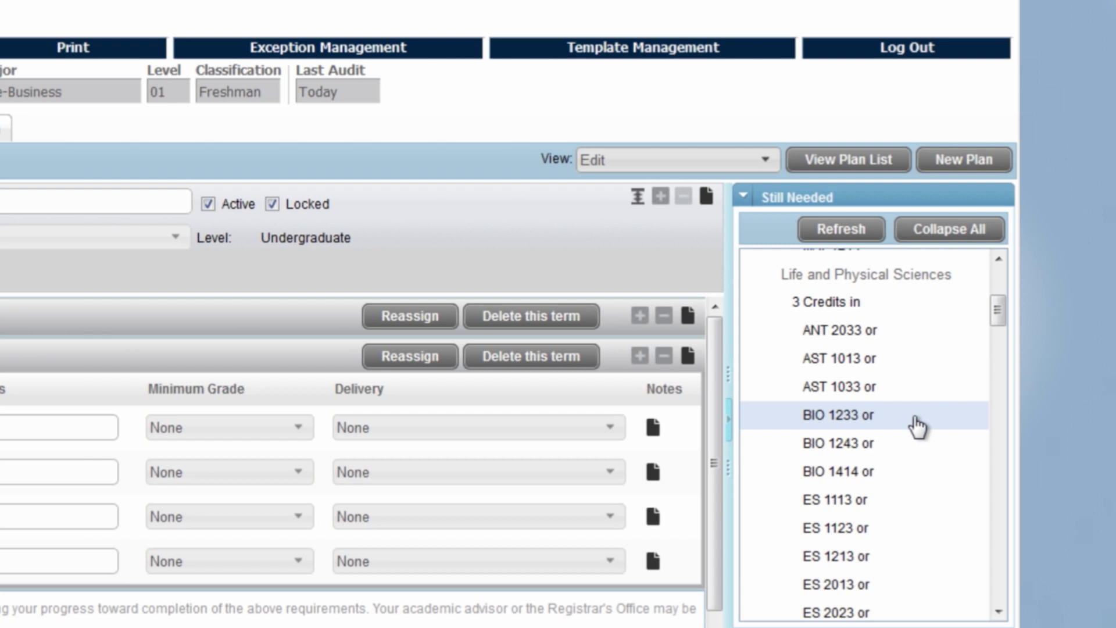
{"action": "left_click_drag", "start_coordinate": [916, 421], "coordinate": [329, 405]}
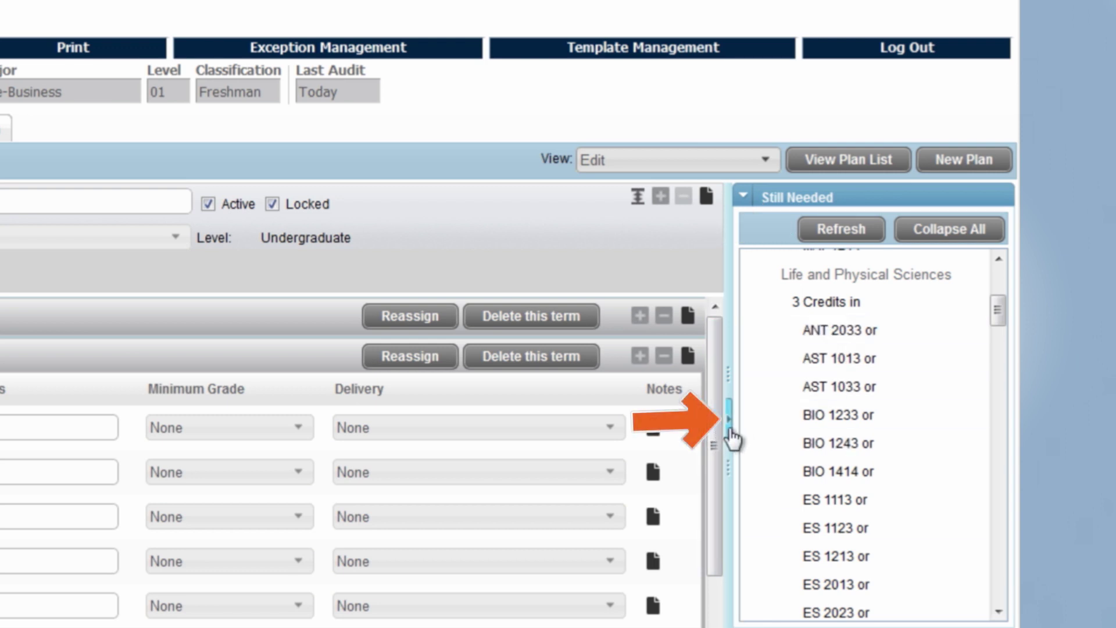
- Hide the Still Needed panel and delete the PSY 1013 row from Fall 2018
{"action": "left_click", "coordinate": [730, 433]}
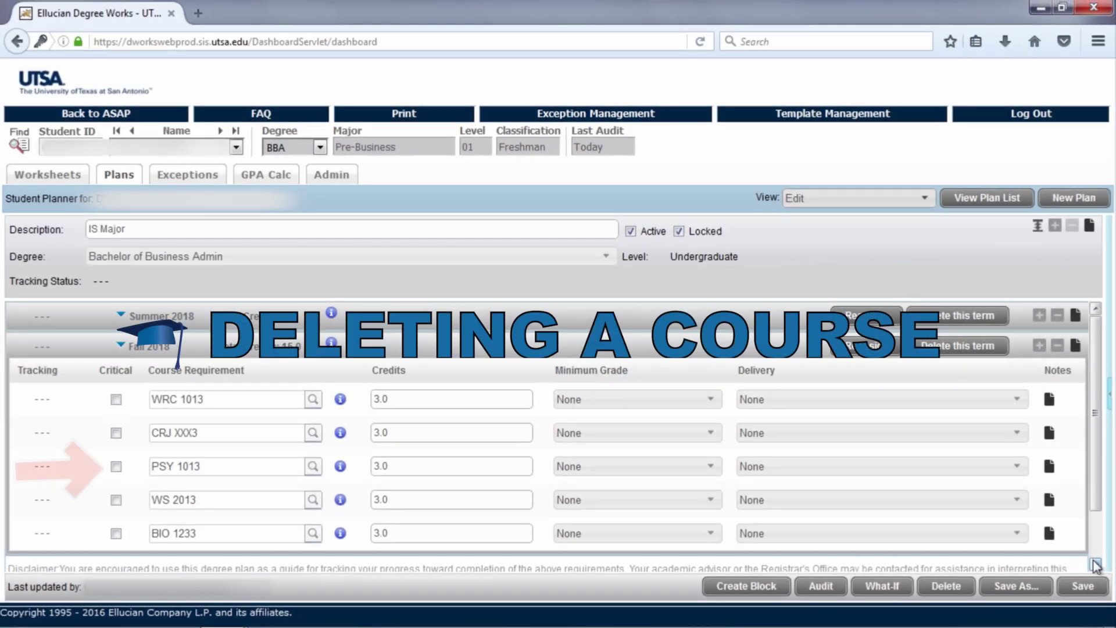
{"action": "left_click", "coordinate": [1079, 476]}
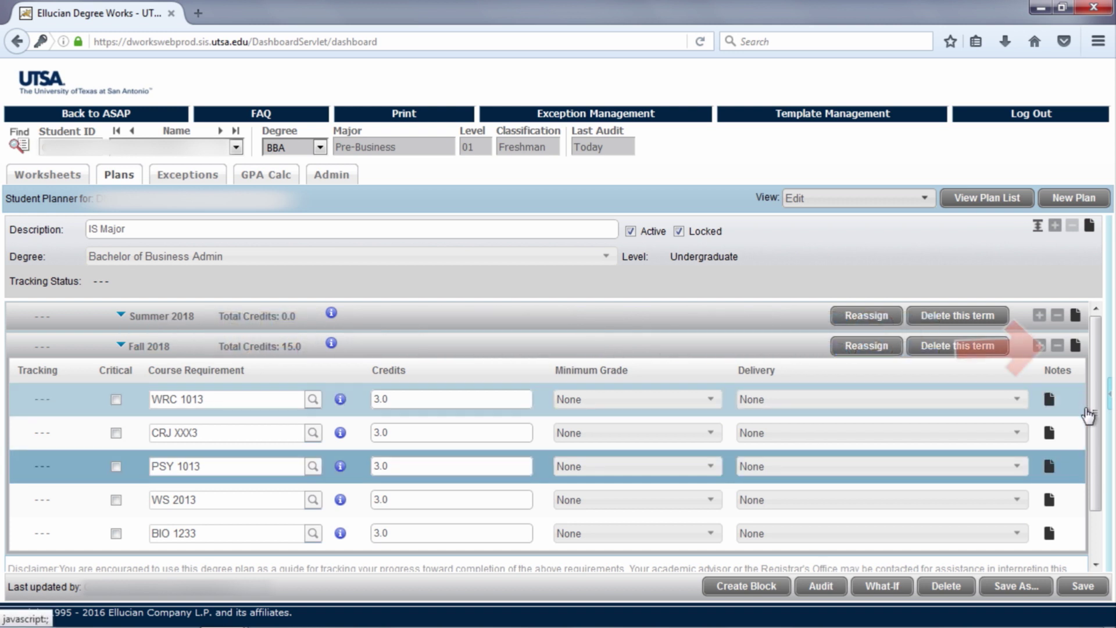
{"action": "left_click", "coordinate": [1057, 347]}
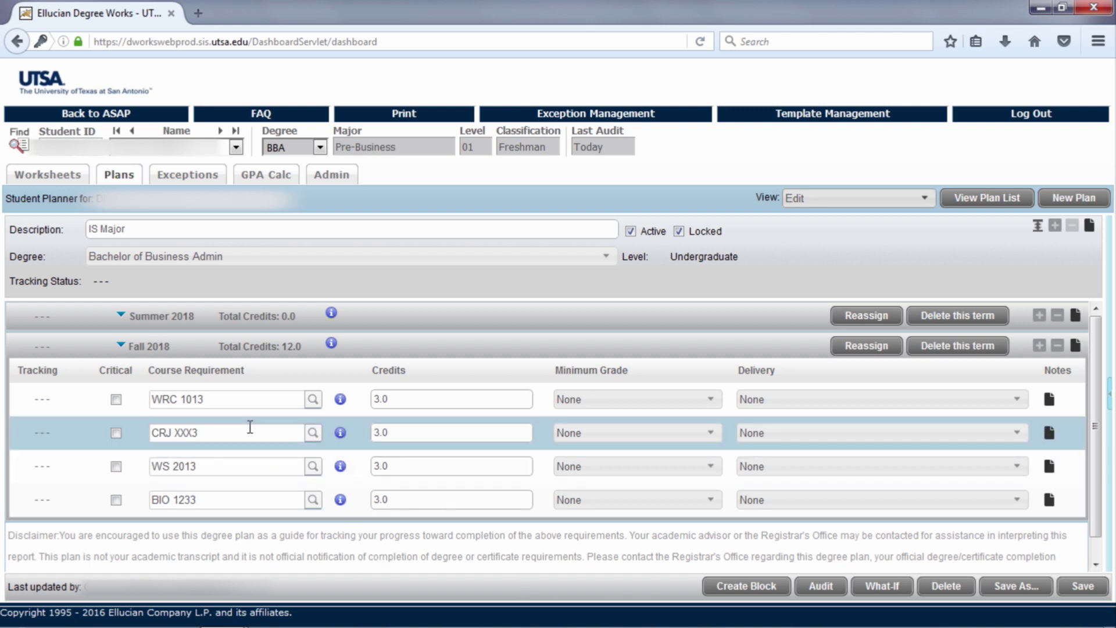
{"action": "left_click_drag", "start_coordinate": [250, 428], "coordinate": [148, 437]}
- Replace the CRJ XXX3 placeholder with CRJ 3123 at 3.0 credits
{"action": "type", "text": "C"}
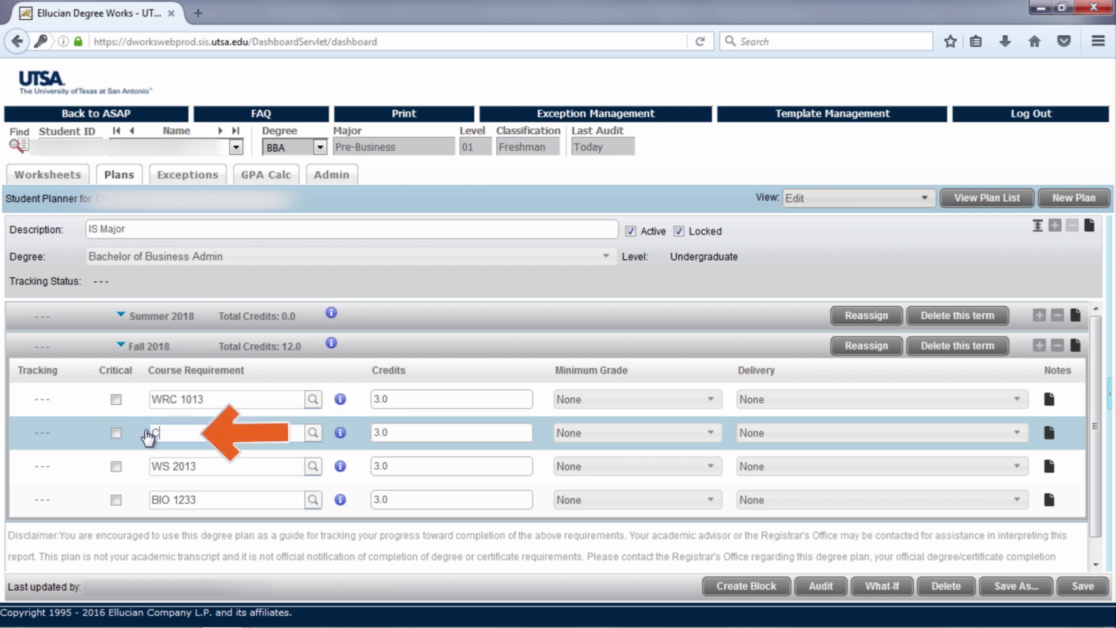
{"action": "type", "text": "RJ 3123"}
{"action": "key", "text": "Tab"}
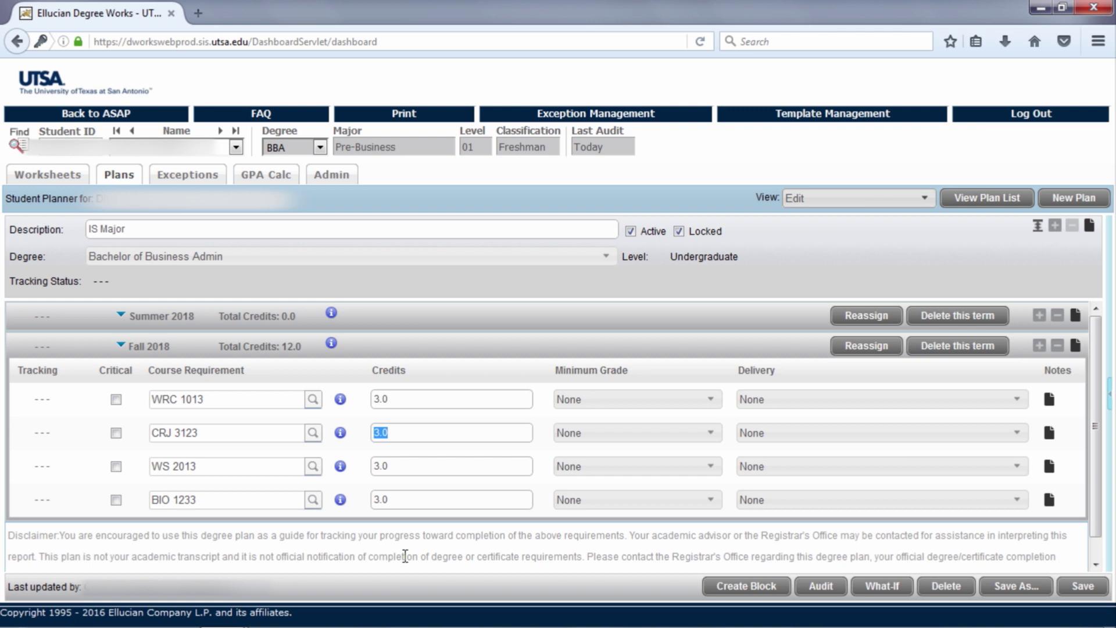
{"action": "left_click", "coordinate": [539, 555]}
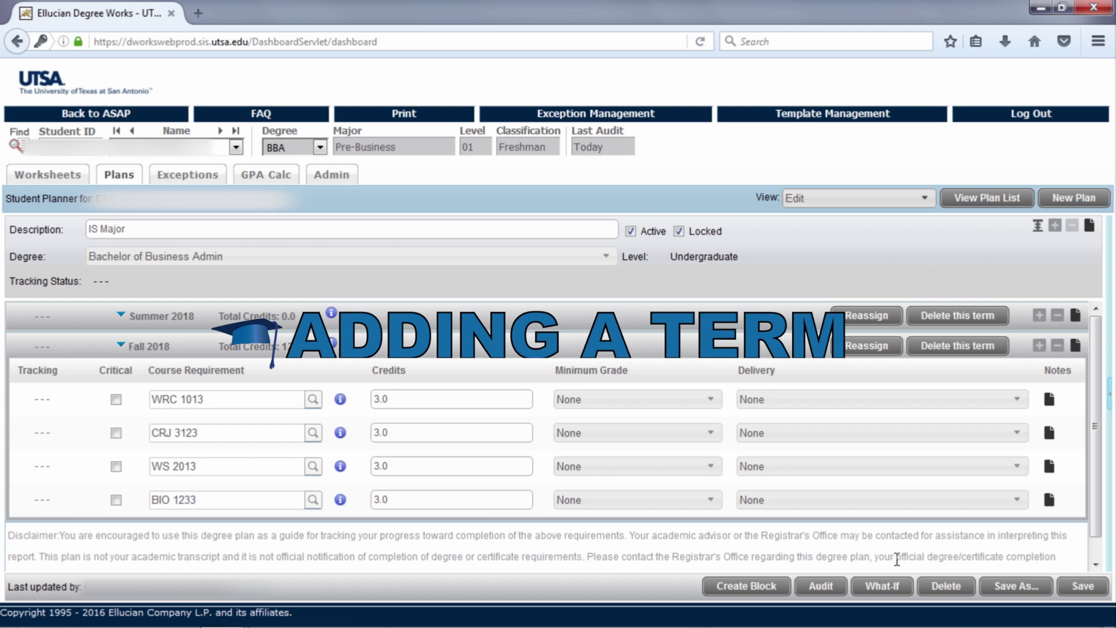
- Add a Spring 2019 term and move BIO 1233 into it from Fall 2018
{"action": "left_click", "coordinate": [1058, 230]}
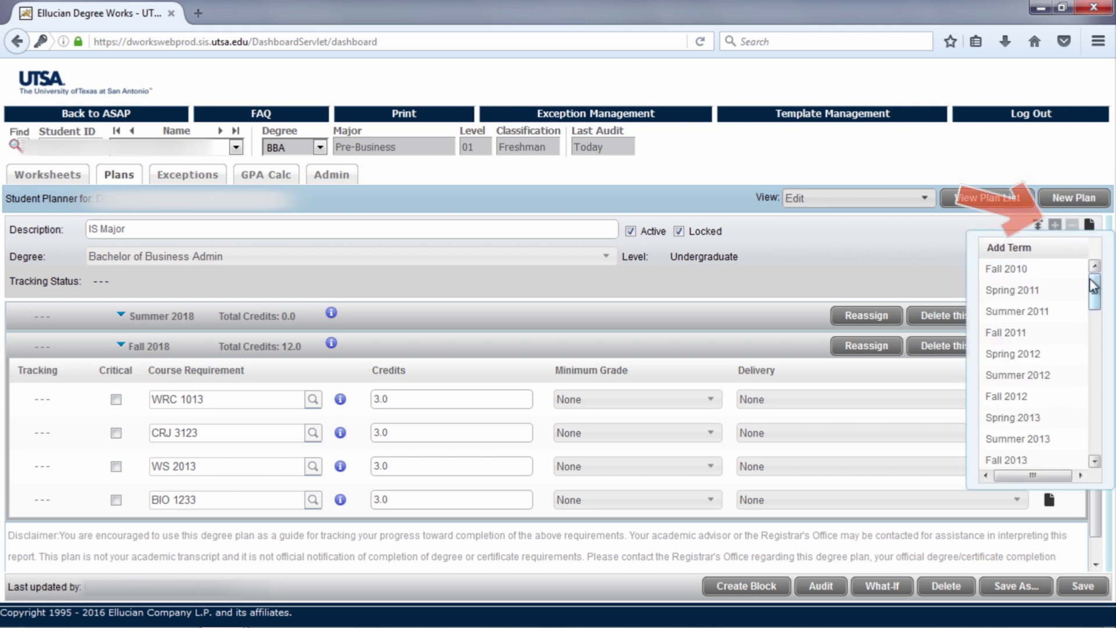
{"action": "left_click_drag", "start_coordinate": [1095, 289], "coordinate": [1096, 378]}
{"action": "left_click", "coordinate": [1078, 365]}
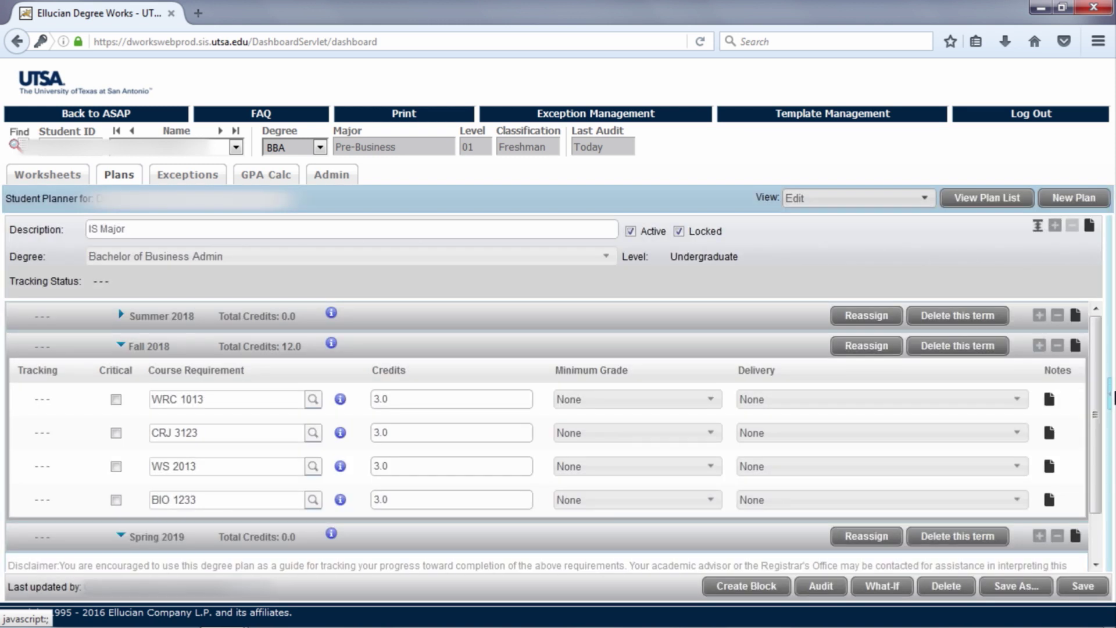
{"action": "left_click_drag", "start_coordinate": [1096, 422], "coordinate": [1098, 454]}
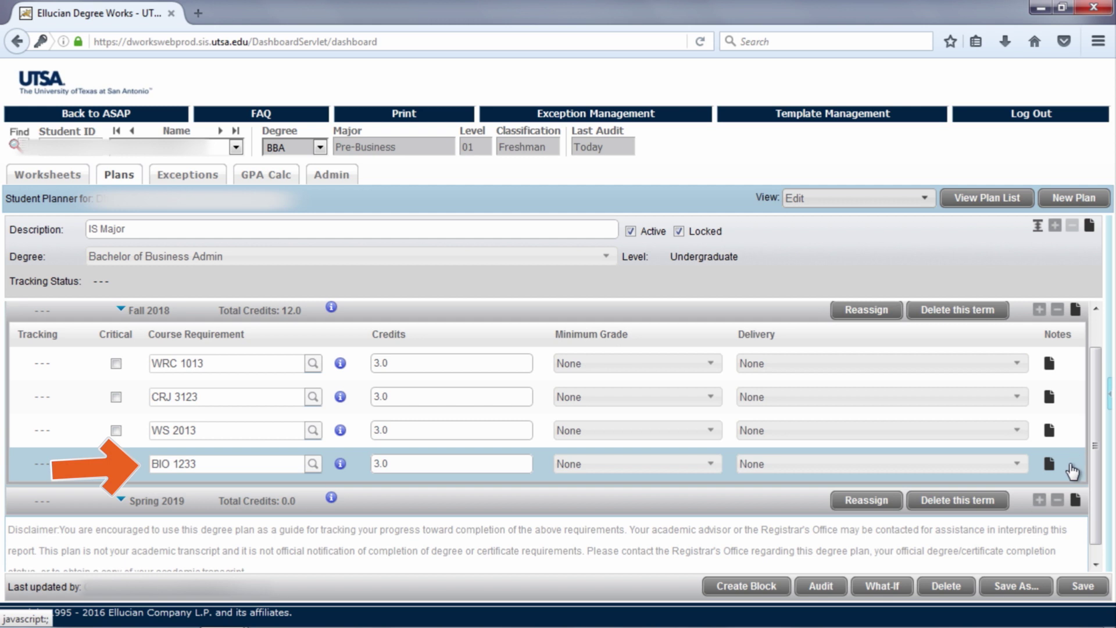
{"action": "left_click_drag", "start_coordinate": [1071, 470], "coordinate": [790, 498]}
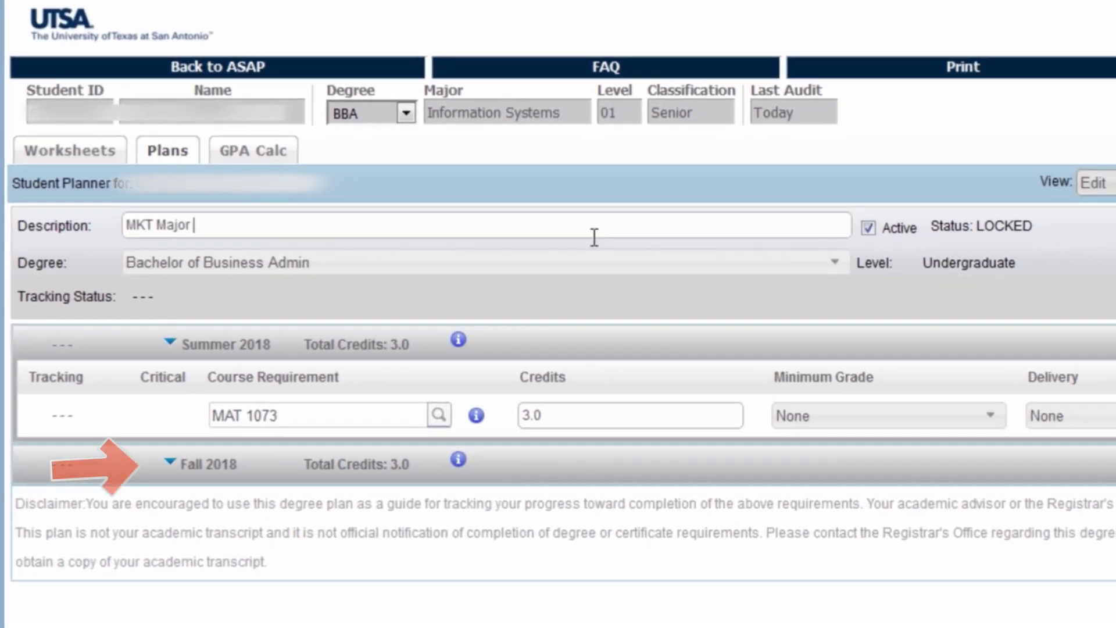
- Append 'Student Updated' to the plan description and save it as a new copy
{"action": "type", "text": "Student Updated"}
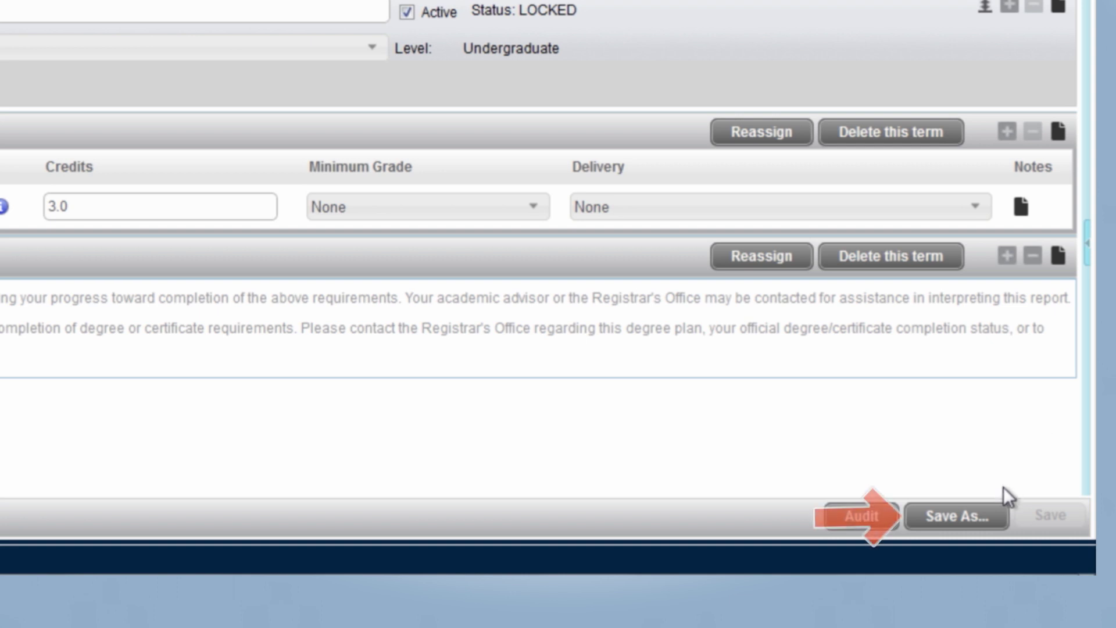
{"action": "left_click", "coordinate": [1001, 521]}
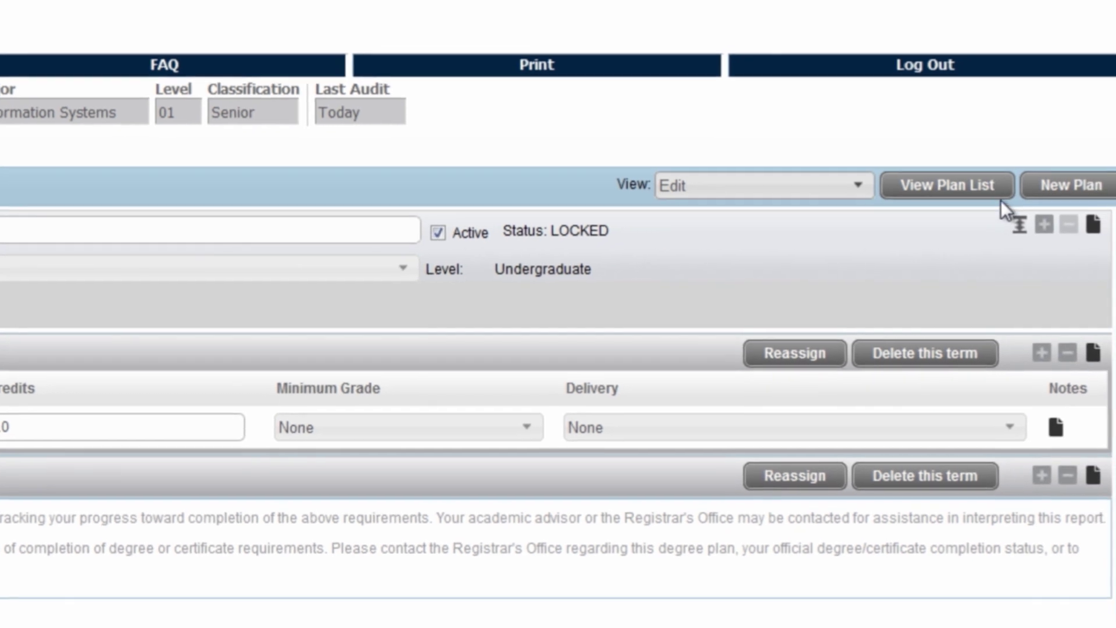
- Return to the plan list, now showing 'MKT Major Student Updated' beside the locked IS Major plan
{"action": "left_click", "coordinate": [993, 197]}
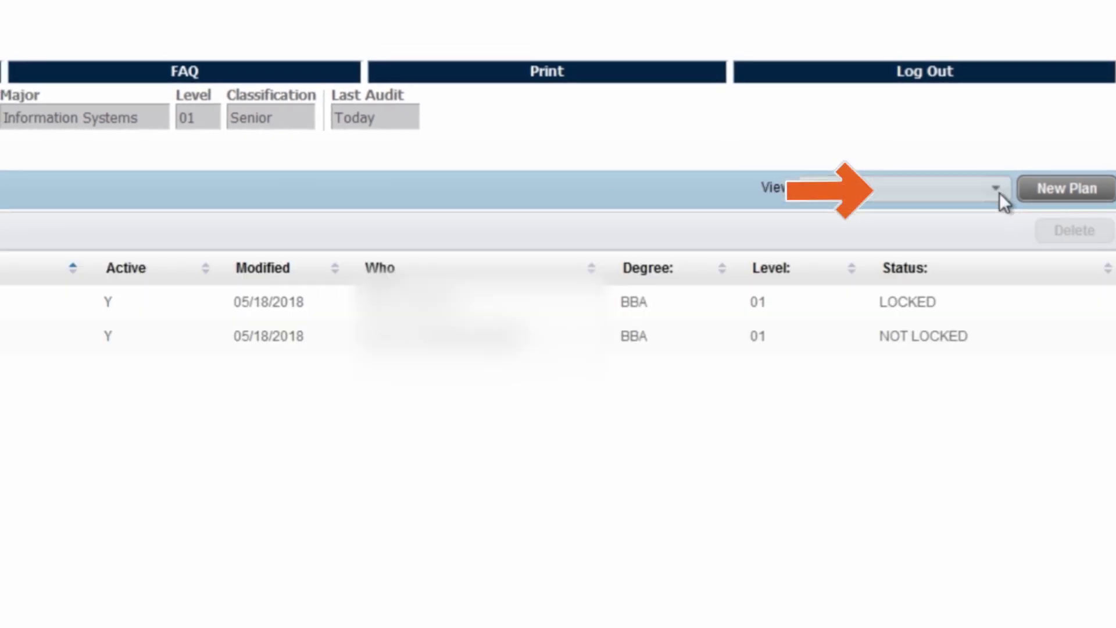